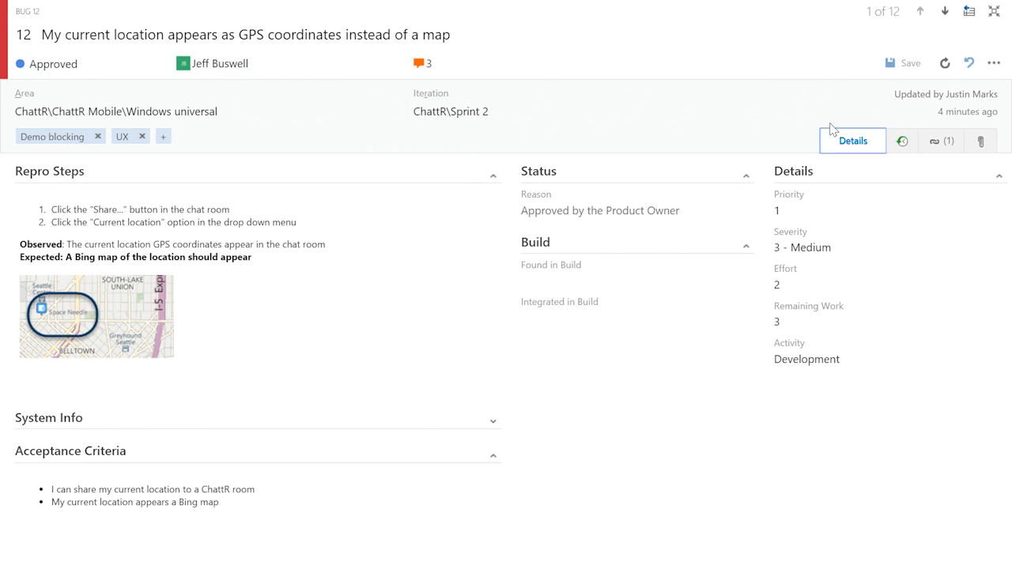
Review bug 12 in the query results list and full form, including its history, links, attachments and details.
{"action": "left_click", "coordinate": [969, 11]}
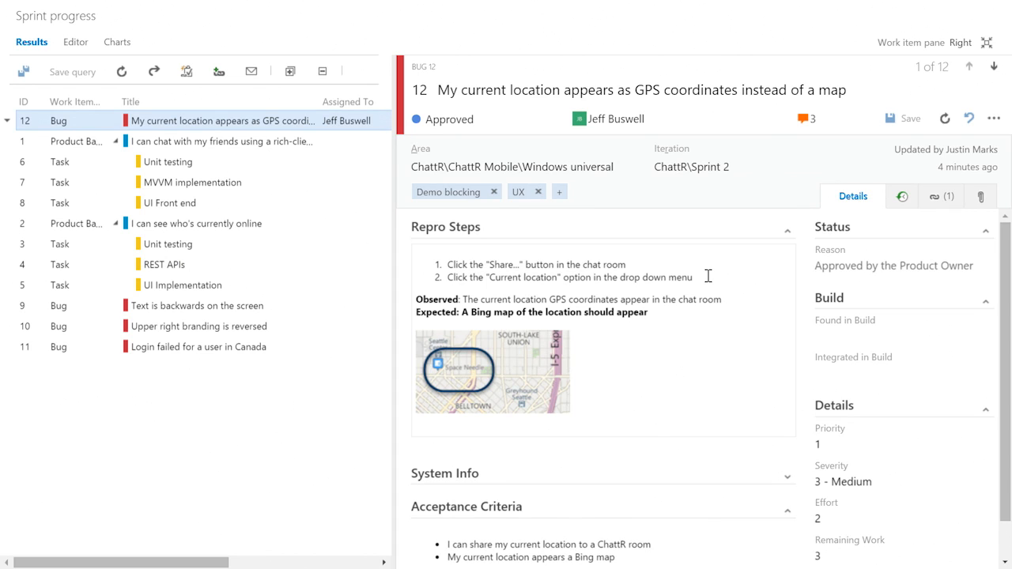
{"action": "double_click", "coordinate": [236, 124]}
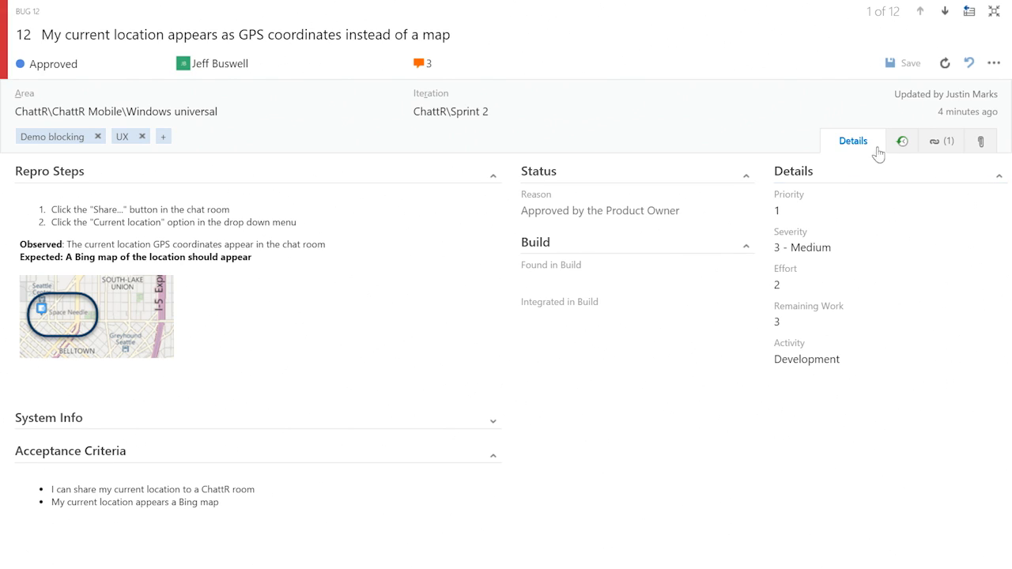
{"action": "left_click", "coordinate": [902, 142]}
{"action": "left_click", "coordinate": [941, 144]}
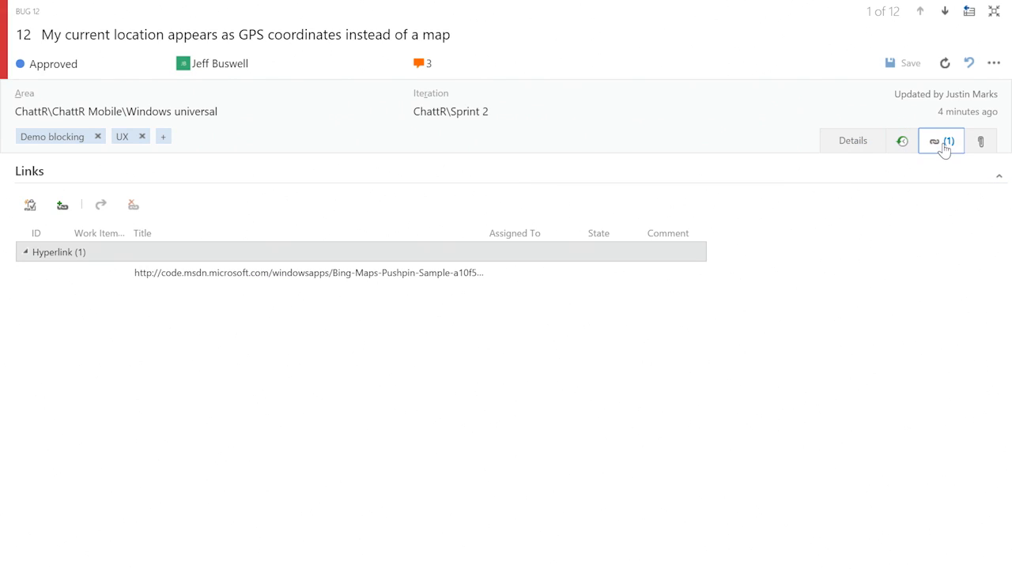
{"action": "left_click", "coordinate": [983, 145]}
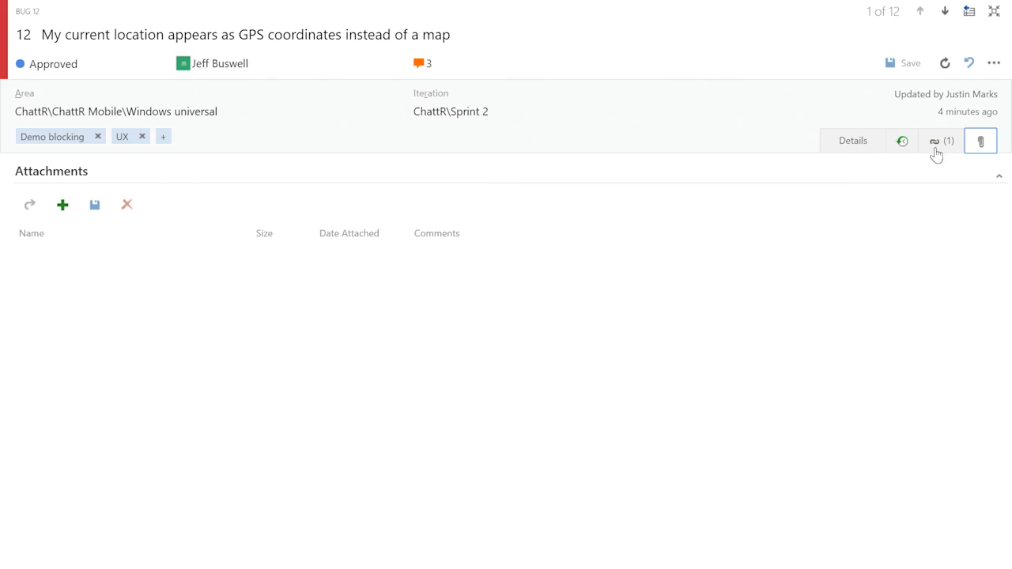
{"action": "left_click", "coordinate": [858, 152]}
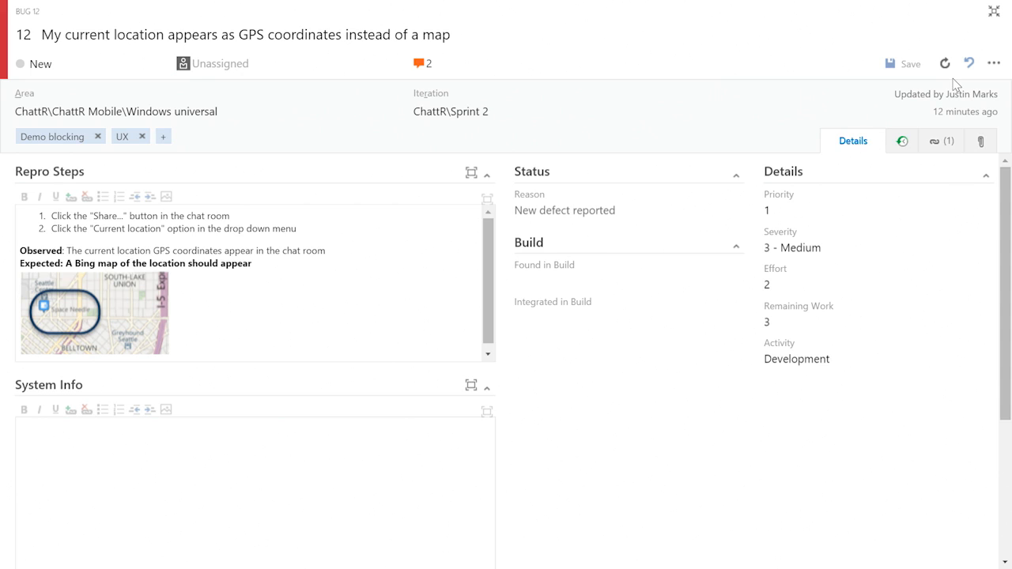
Go from bug 12 to process customization and create an inherited Scrum process named "My scrum" with the description "Simple customization of Scrum".
{"action": "left_click", "coordinate": [993, 63]}
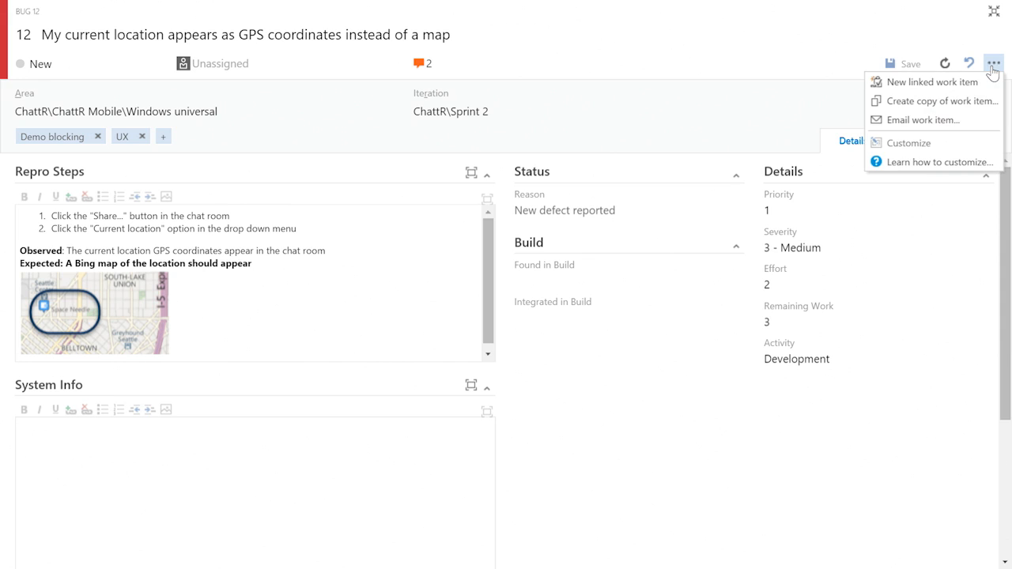
{"action": "mouse_move", "coordinate": [920, 148]}
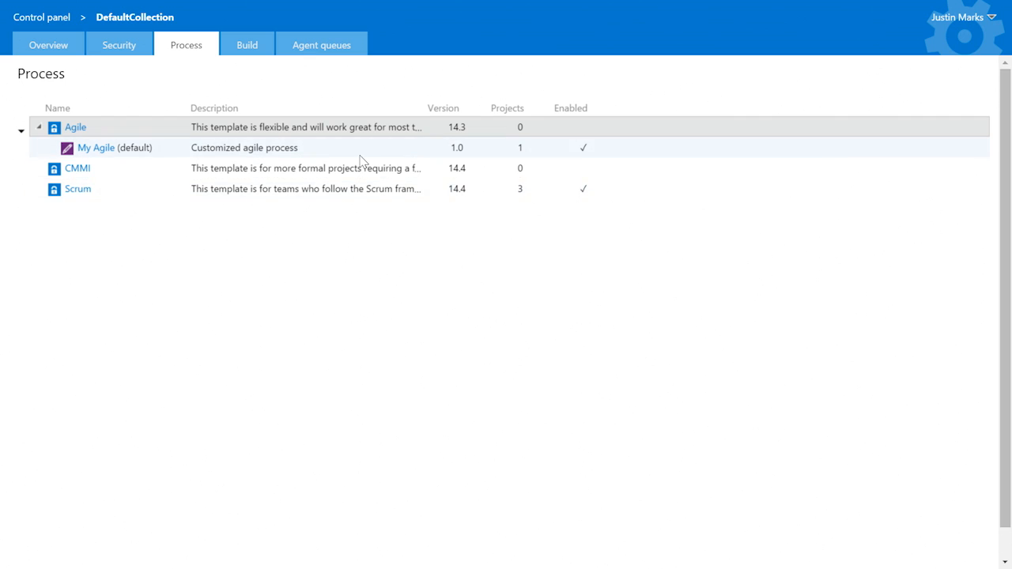
{"action": "right_click", "coordinate": [77, 196]}
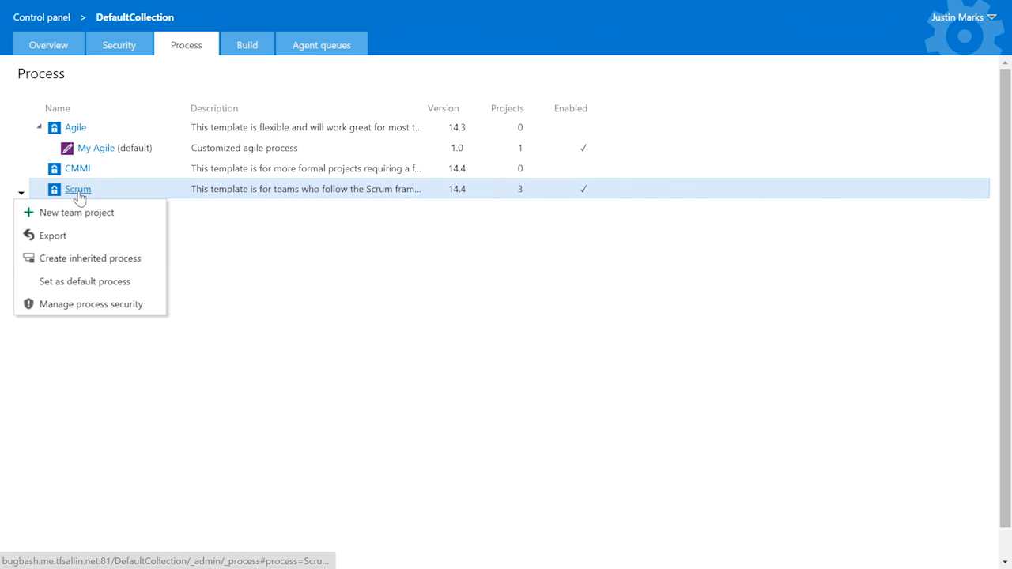
{"action": "left_click", "coordinate": [60, 258]}
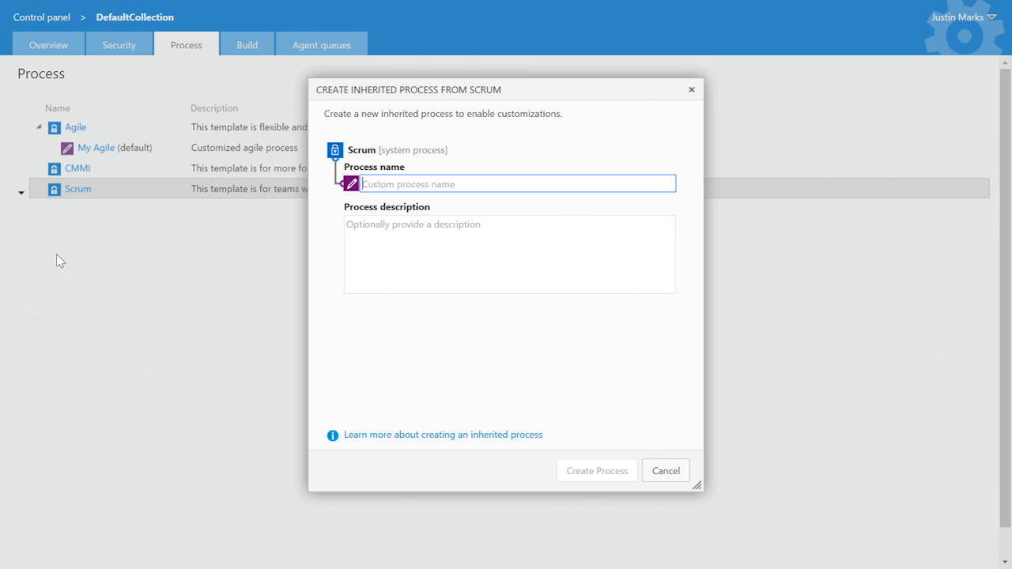
{"action": "type", "text": "My scrum"}
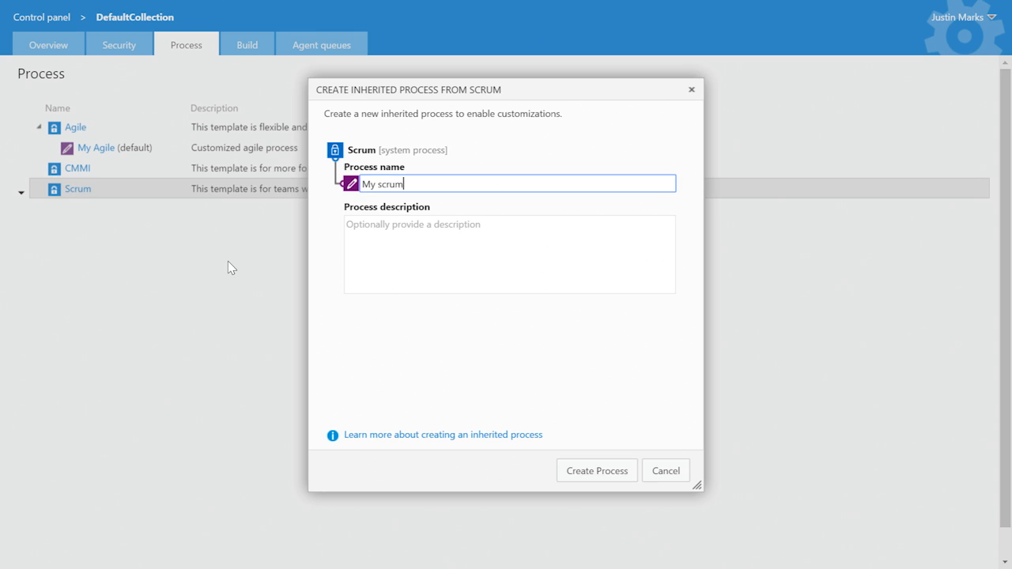
{"action": "key", "text": "Tab"}
{"action": "type", "text": "Simple customization of Scrum"}
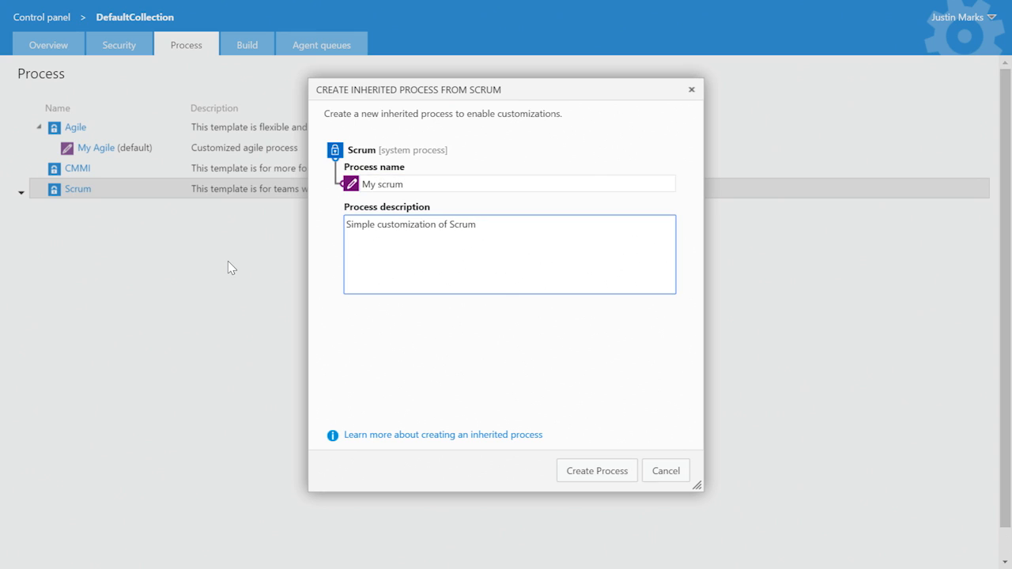
{"action": "left_click", "coordinate": [596, 472]}
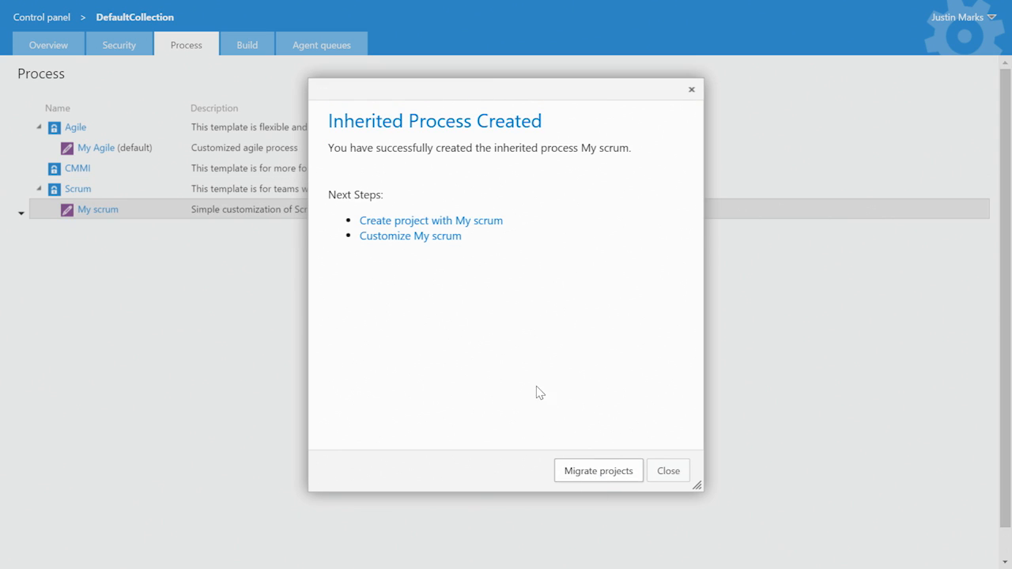
Migrate the ChattR team project from the Scrum process to My scrum.
{"action": "left_click", "coordinate": [564, 472]}
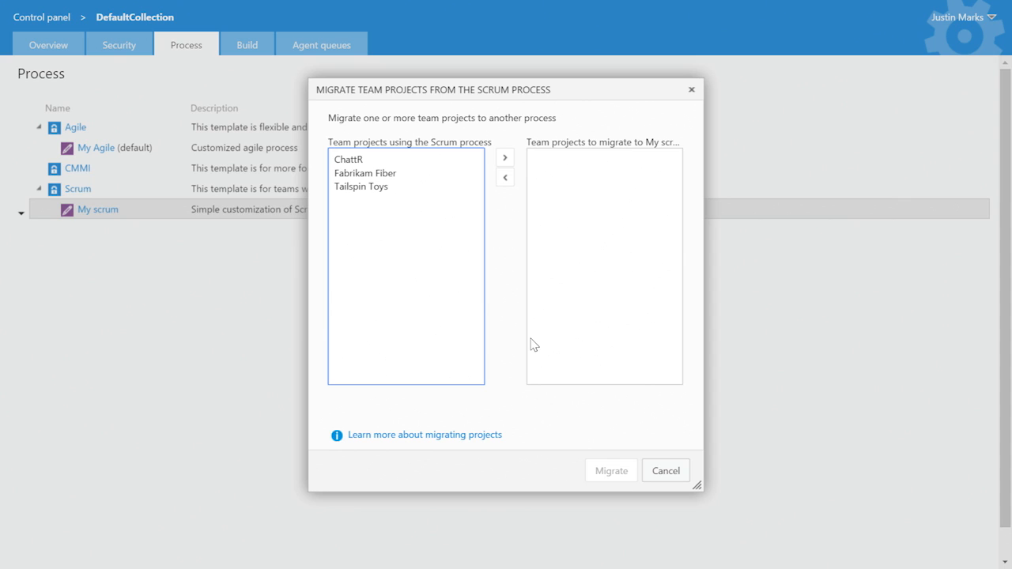
{"action": "left_click", "coordinate": [365, 163]}
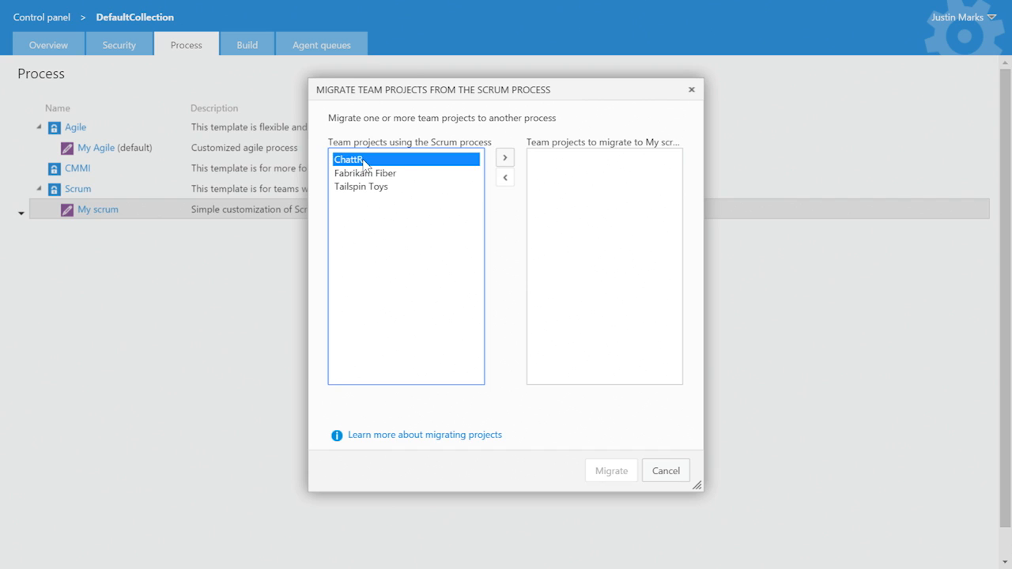
{"action": "left_click", "coordinate": [504, 158]}
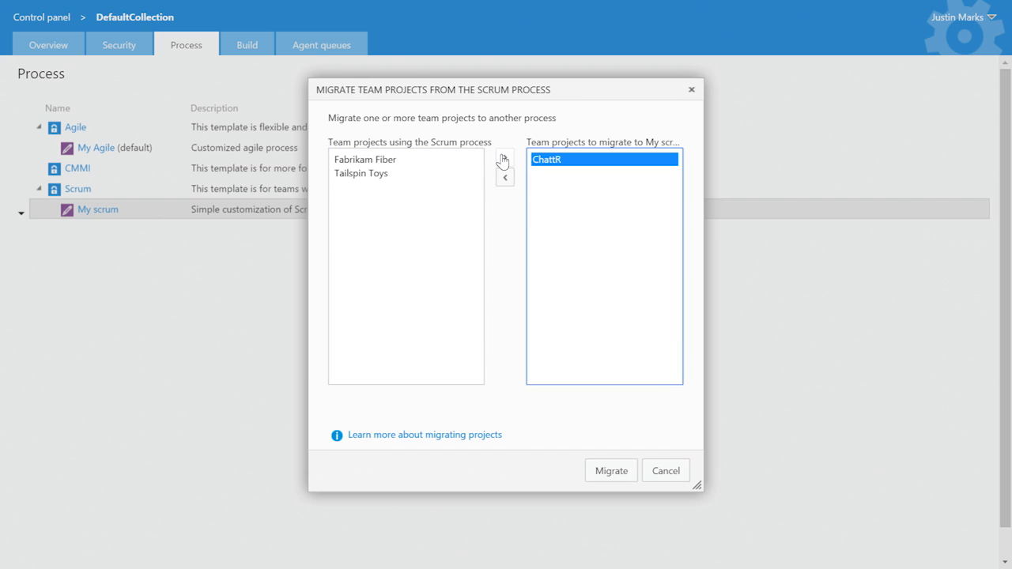
{"action": "left_click", "coordinate": [598, 472]}
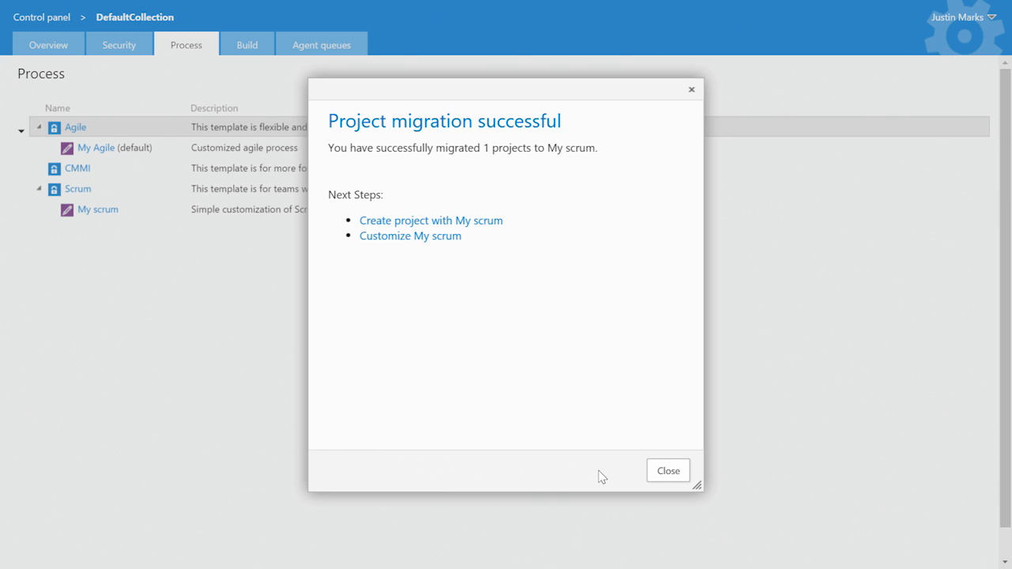
Open the Bug work item type's layout for customization in the My scrum process.
{"action": "left_click", "coordinate": [396, 237]}
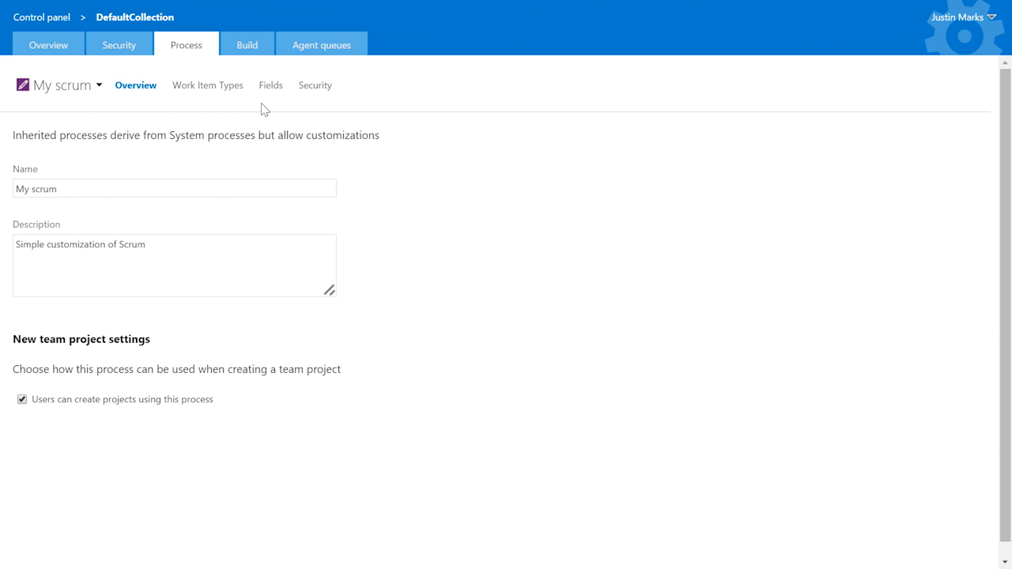
{"action": "left_click", "coordinate": [193, 87]}
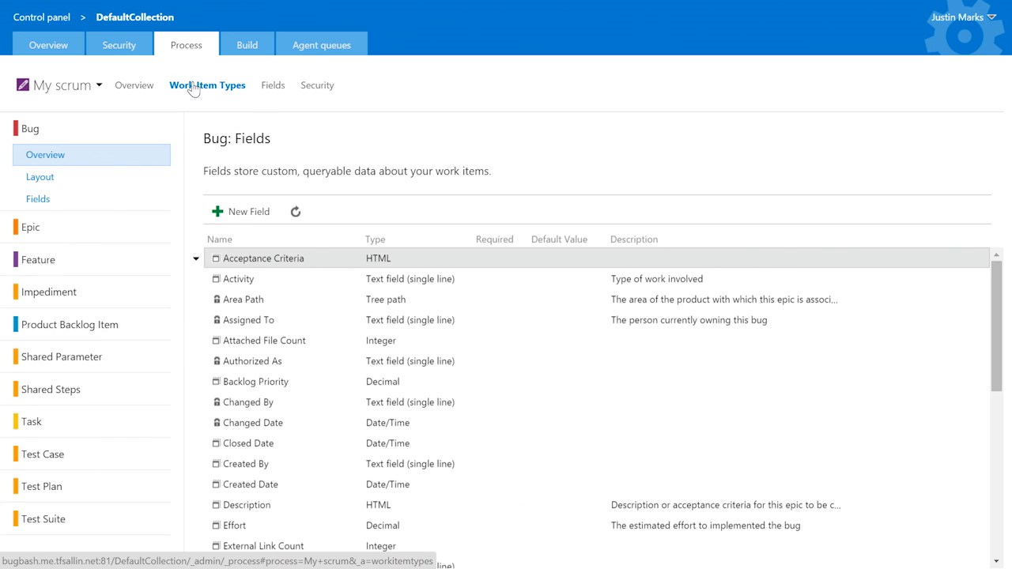
{"action": "left_click", "coordinate": [65, 176]}
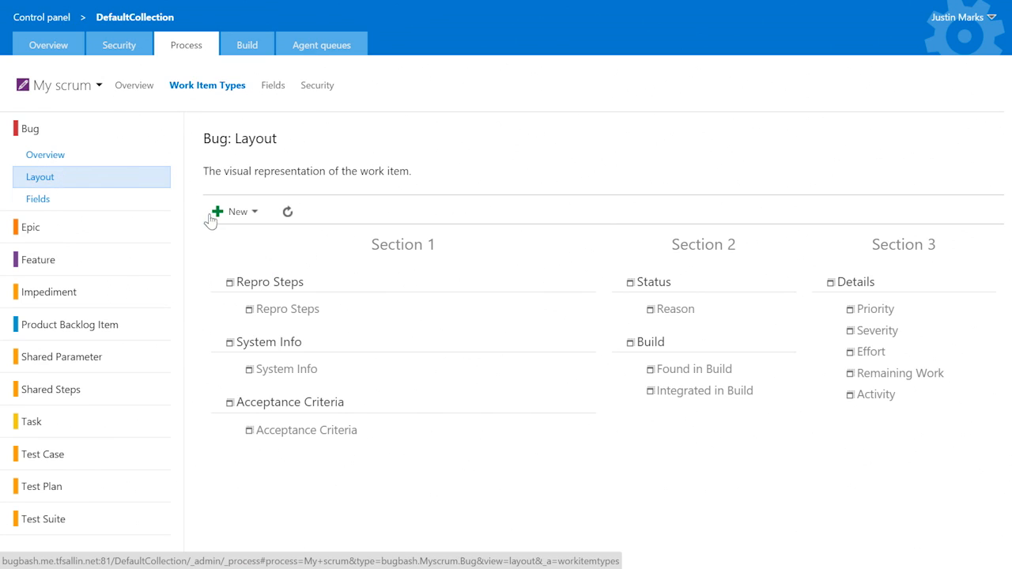
Add the existing Due Date field to the Bug layout.
{"action": "left_click", "coordinate": [237, 211]}
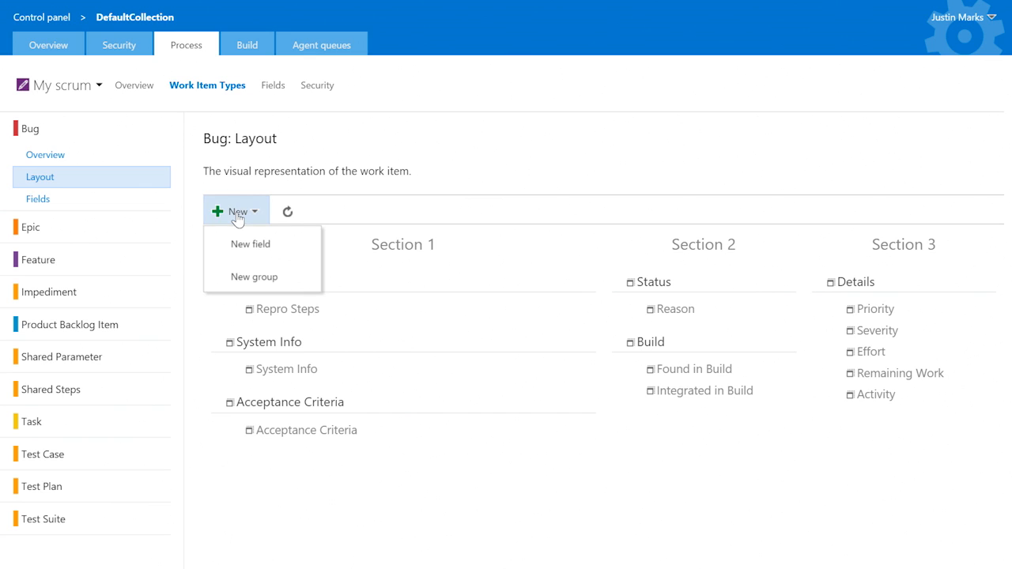
{"action": "left_click", "coordinate": [241, 246]}
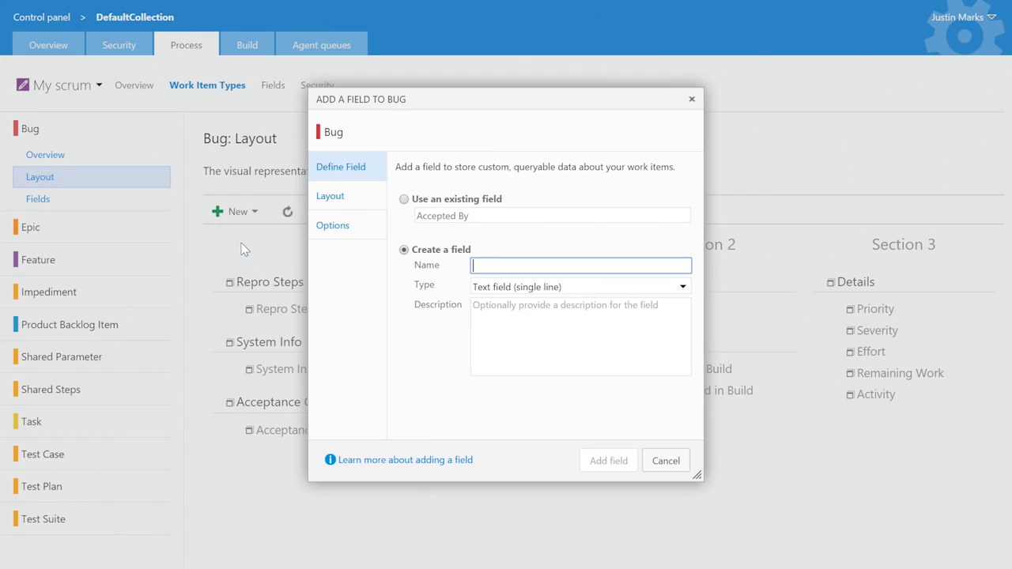
{"action": "left_click", "coordinate": [421, 200]}
{"action": "left_click", "coordinate": [451, 216]}
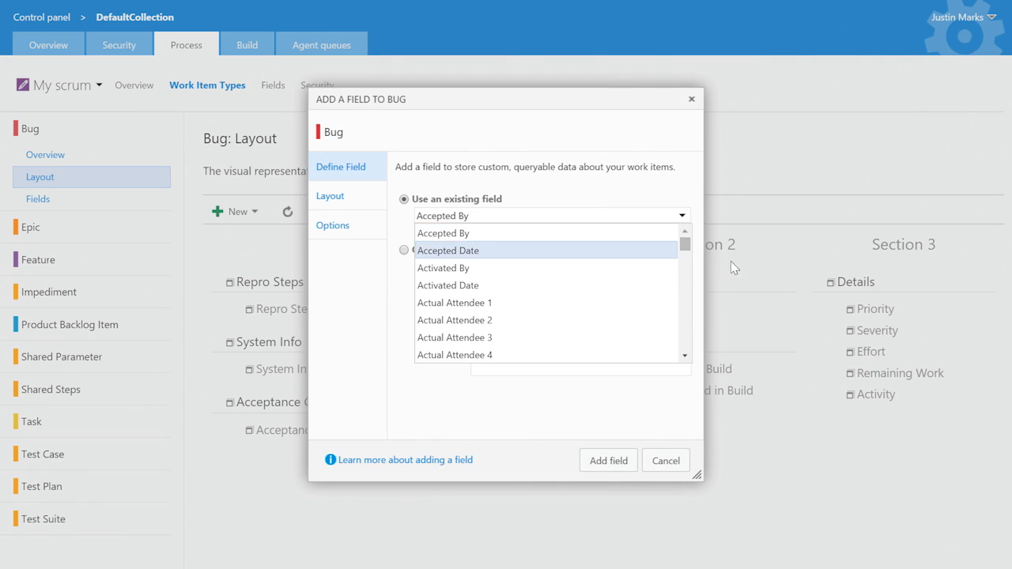
{"action": "left_click", "coordinate": [685, 300]}
{"action": "left_click", "coordinate": [683, 307]}
{"action": "scroll", "coordinate": [563, 324], "scroll_direction": "down", "scroll_amount": 4}
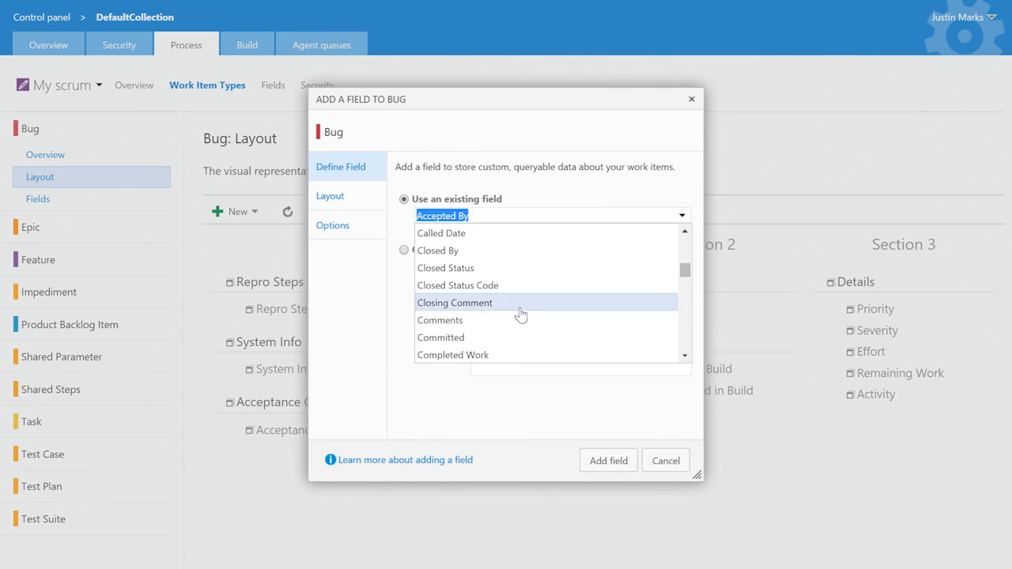
{"action": "scroll", "coordinate": [506, 331], "scroll_direction": "down", "scroll_amount": 3}
{"action": "left_click", "coordinate": [457, 321]}
{"action": "left_click", "coordinate": [595, 455]}
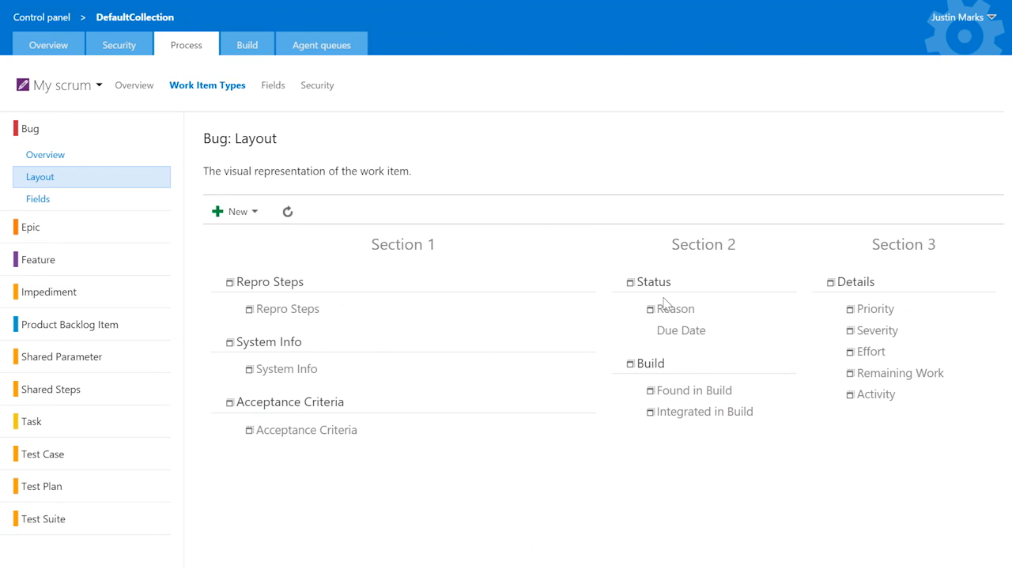
Define a new single-line text field for Bug named "RCA" with the description "Root cause analysis".
{"action": "left_click", "coordinate": [250, 214]}
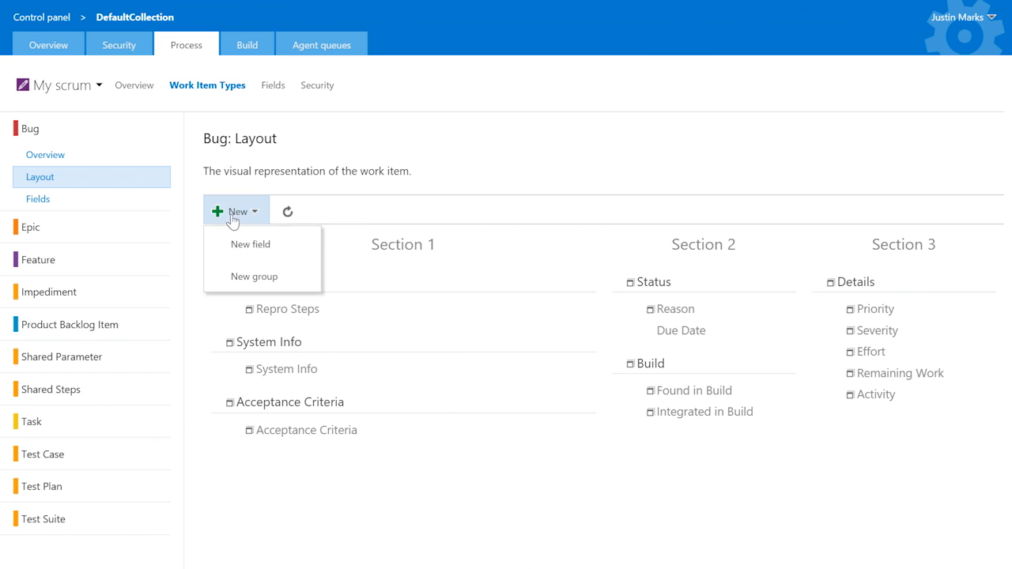
{"action": "left_click", "coordinate": [234, 244]}
{"action": "type", "text": "RCA"}
{"action": "left_click", "coordinate": [510, 343]}
{"action": "type", "text": "Root cause analysis"}
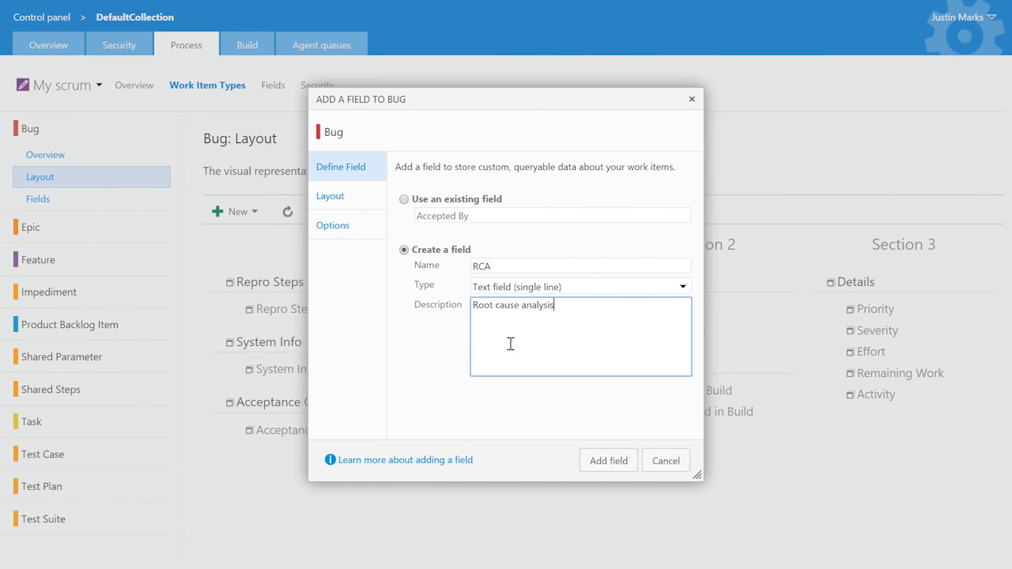
Place the RCA field in the Details group and label it "Root cause analysis".
{"action": "left_click", "coordinate": [340, 205]}
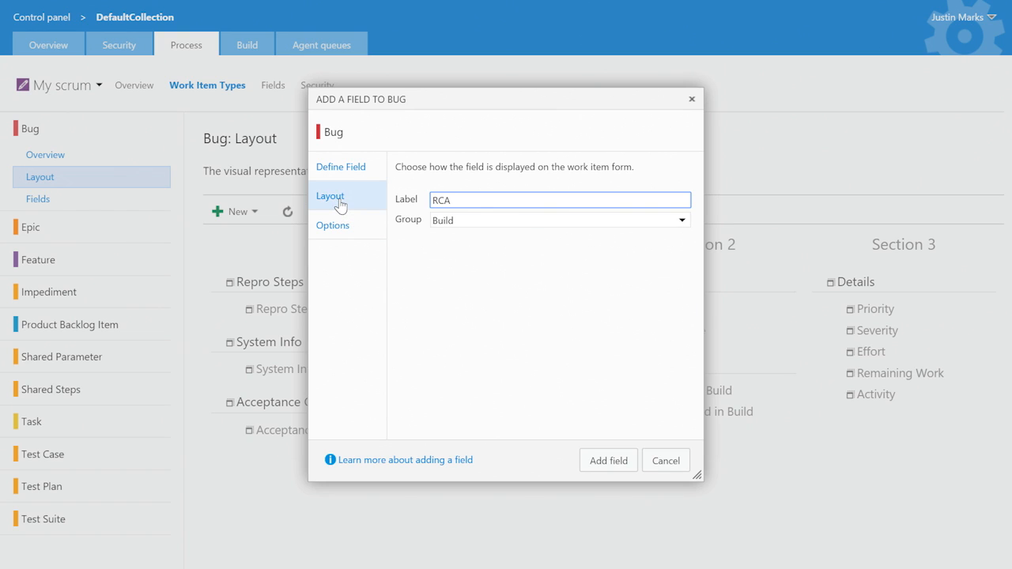
{"action": "left_click", "coordinate": [465, 221]}
{"action": "left_click", "coordinate": [451, 256]}
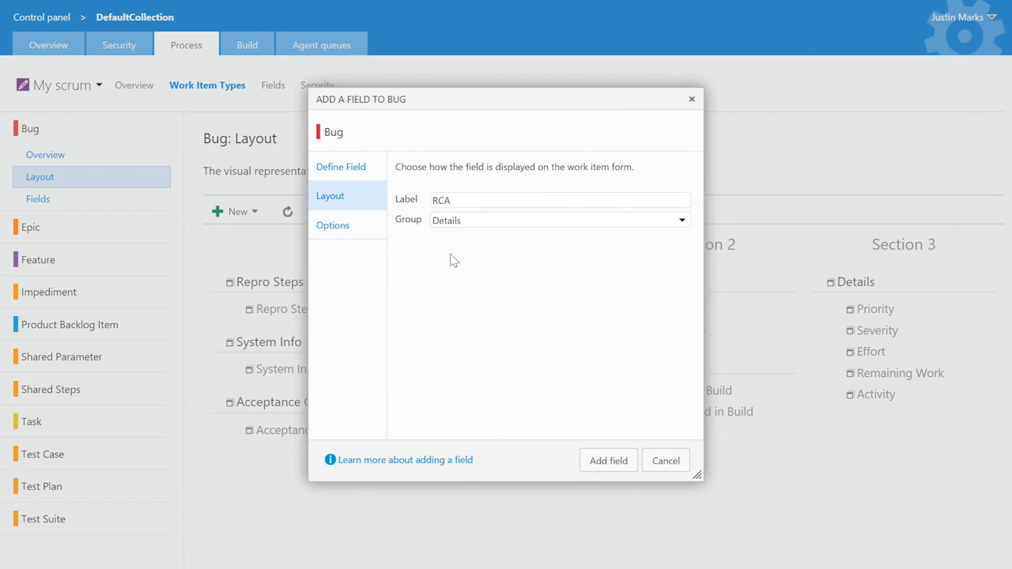
{"action": "double_click", "coordinate": [461, 203]}
{"action": "type", "text": "Root cause analysis"}
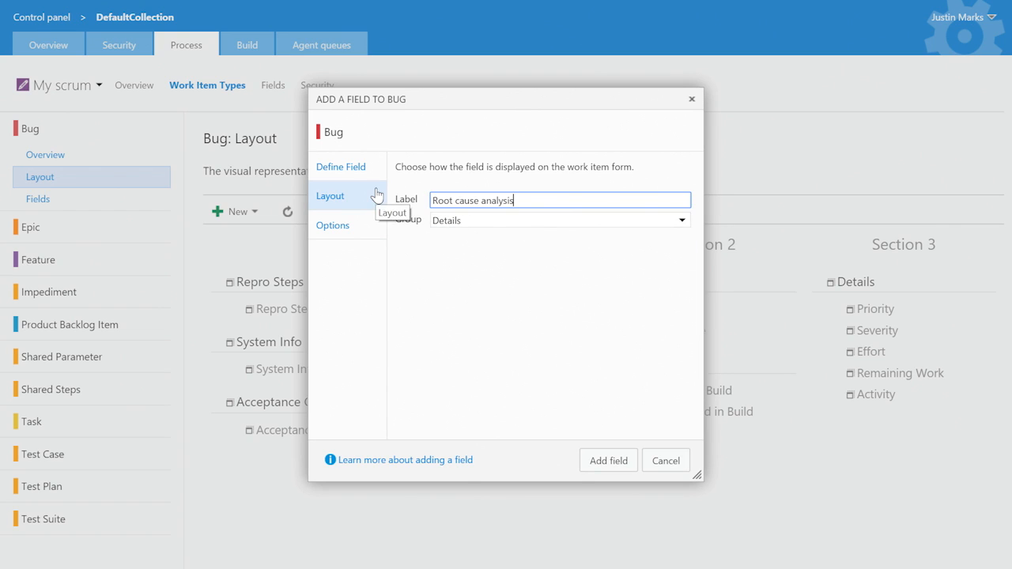
Make the RCA field required with the default value "Not specified" and add it to Bug.
{"action": "left_click", "coordinate": [348, 229]}
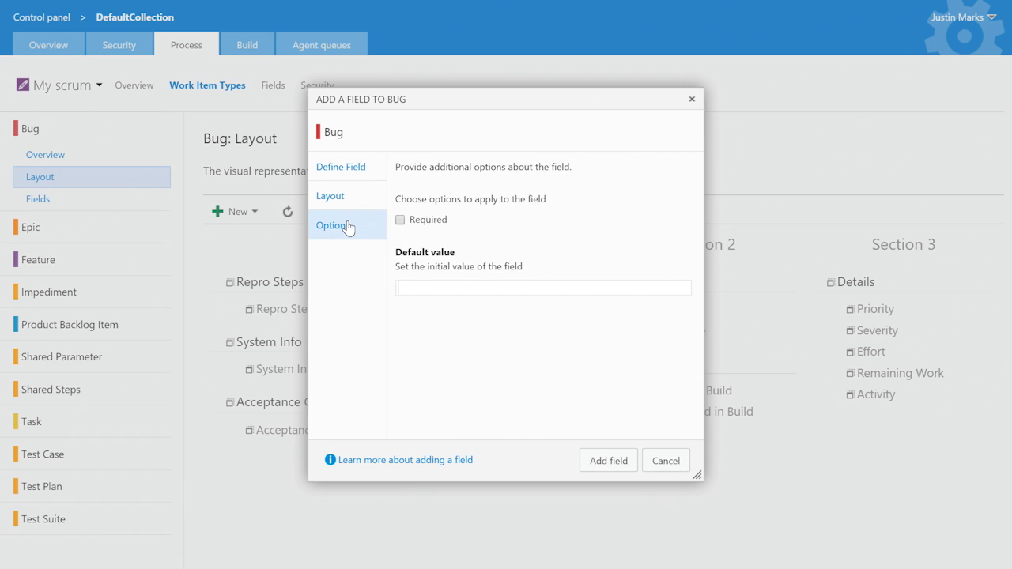
{"action": "left_click", "coordinate": [401, 221]}
{"action": "type", "text": "Not specified"}
{"action": "left_click", "coordinate": [621, 462]}
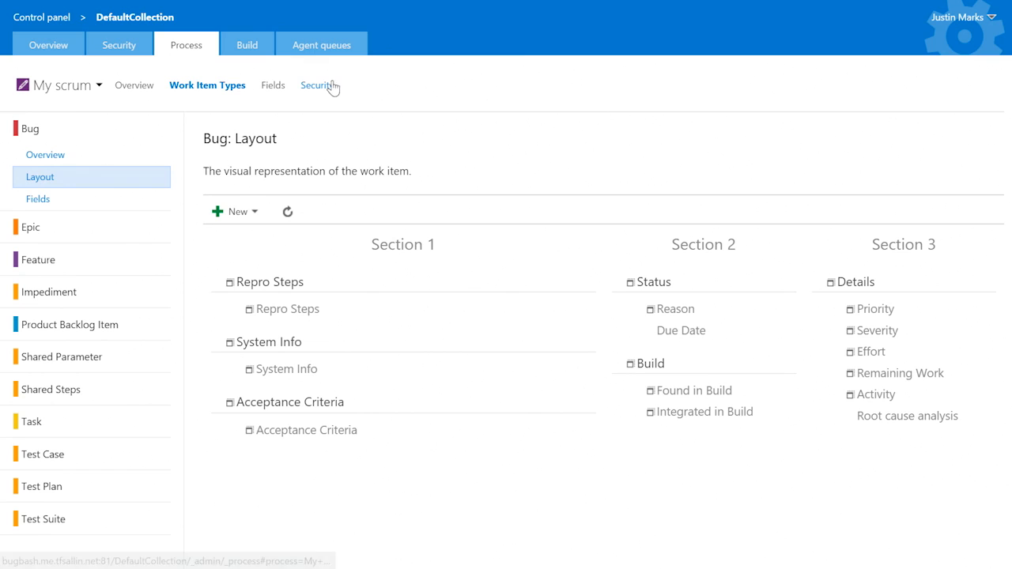
Add a user to the My scrum process security by entering the user's e-mail address as the identity, and save.
{"action": "left_click", "coordinate": [330, 86]}
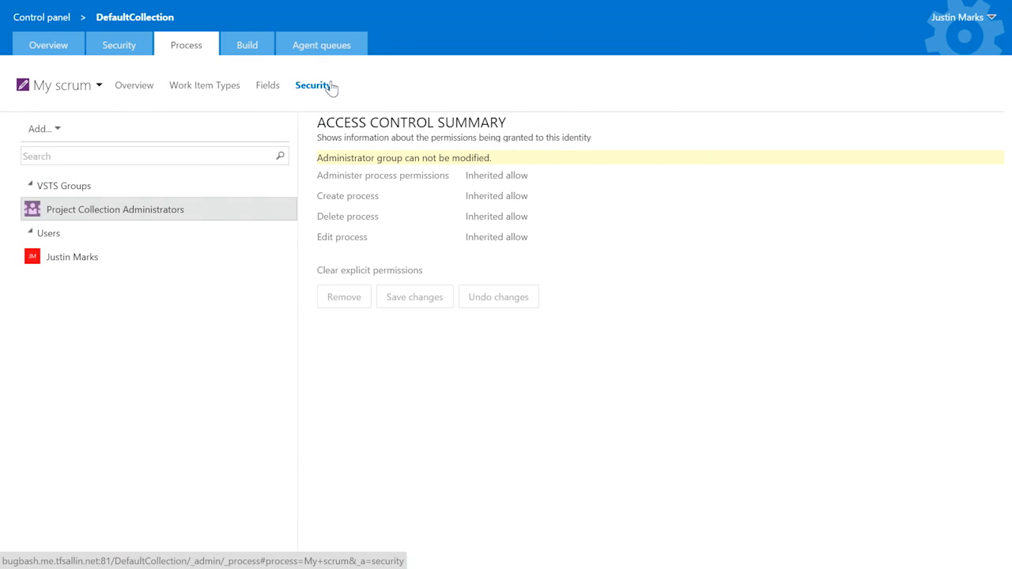
{"action": "left_click", "coordinate": [55, 132]}
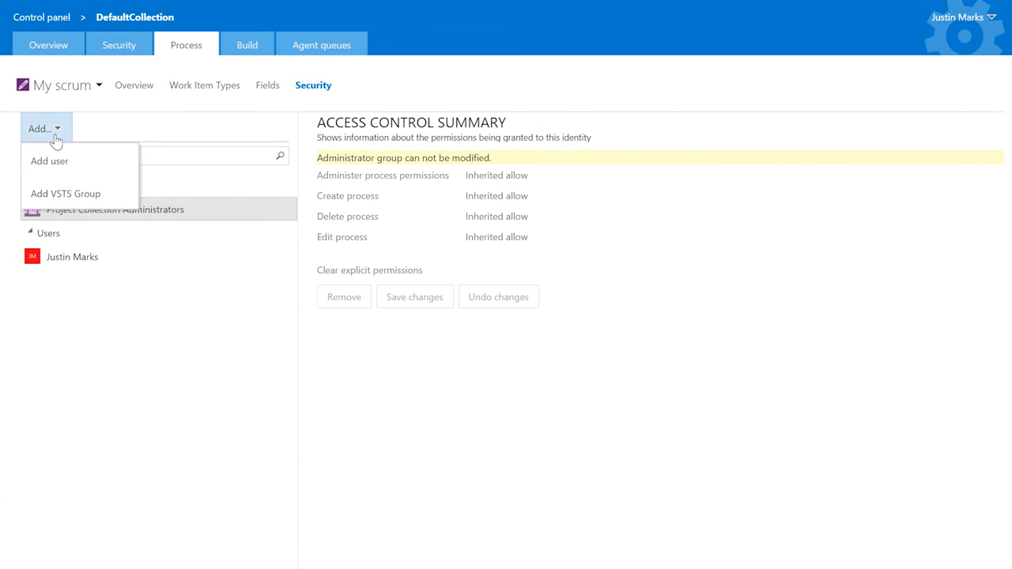
{"action": "left_click", "coordinate": [50, 163]}
{"action": "type", "text": "ab"}
{"action": "key", "text": "Return"}
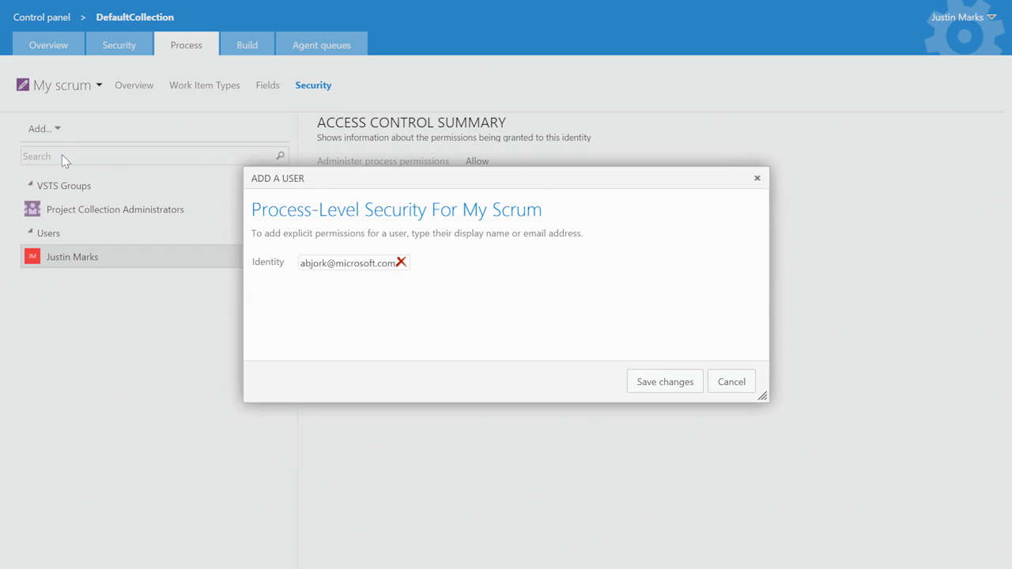
{"action": "left_click", "coordinate": [665, 383]}
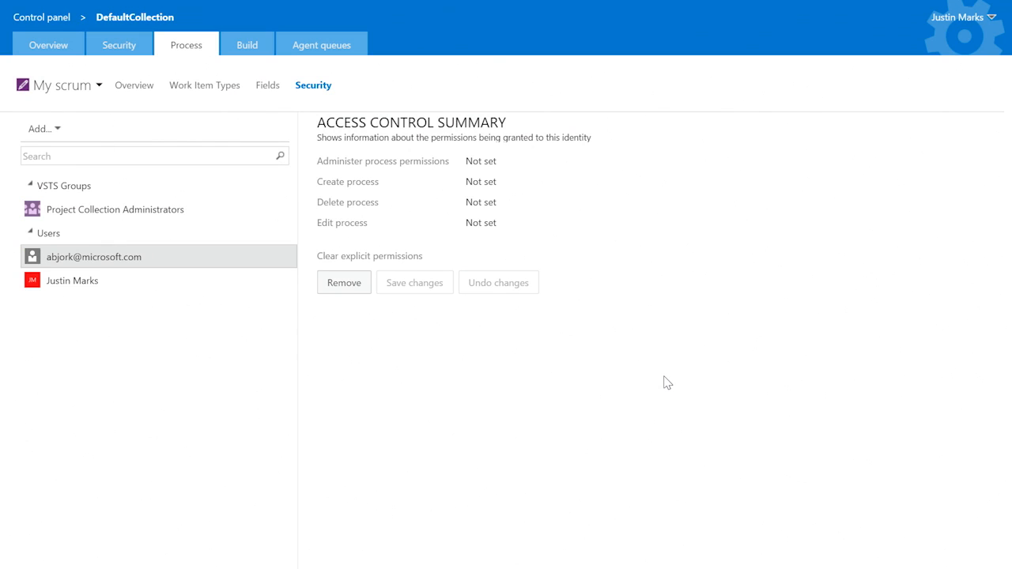
Set the added user's Create process and Edit process permissions to Allow and save the changes.
{"action": "left_click", "coordinate": [495, 188]}
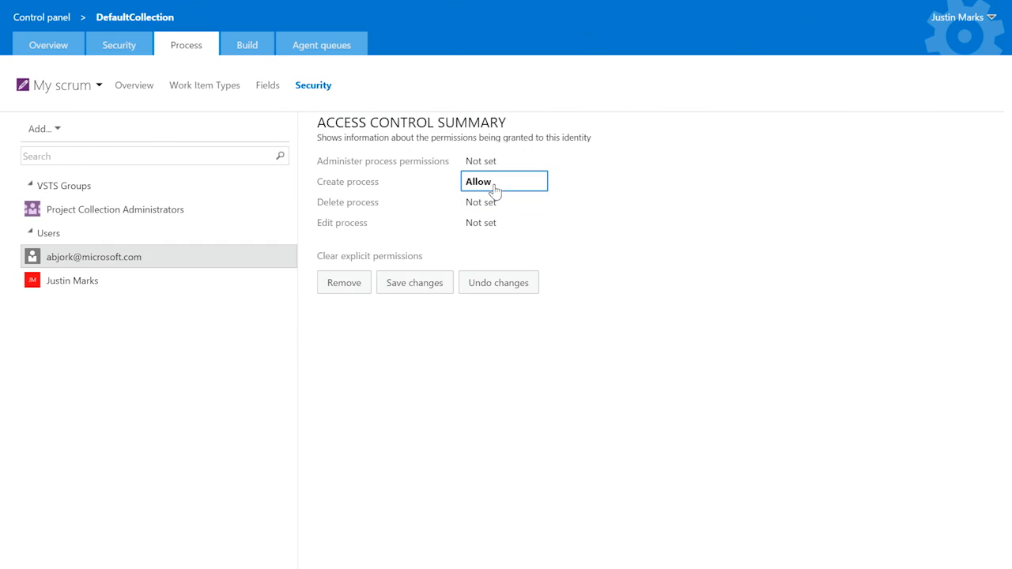
{"action": "left_click", "coordinate": [477, 227]}
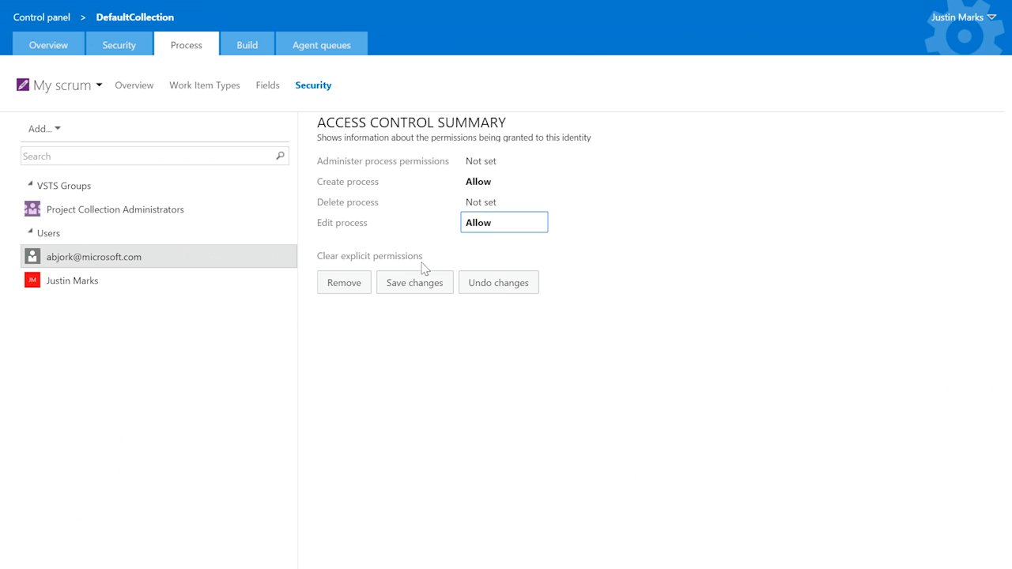
{"action": "left_click", "coordinate": [409, 285]}
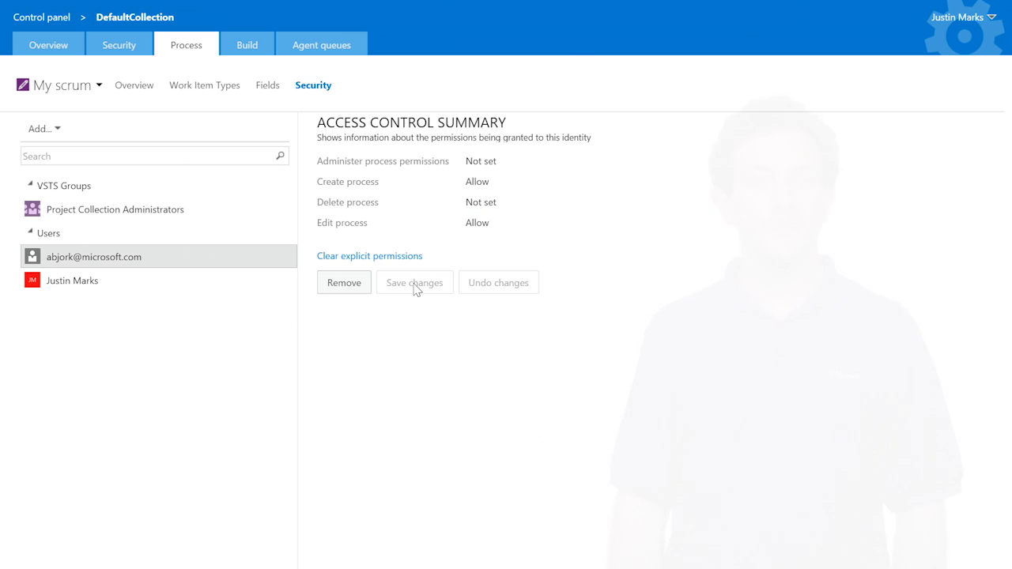